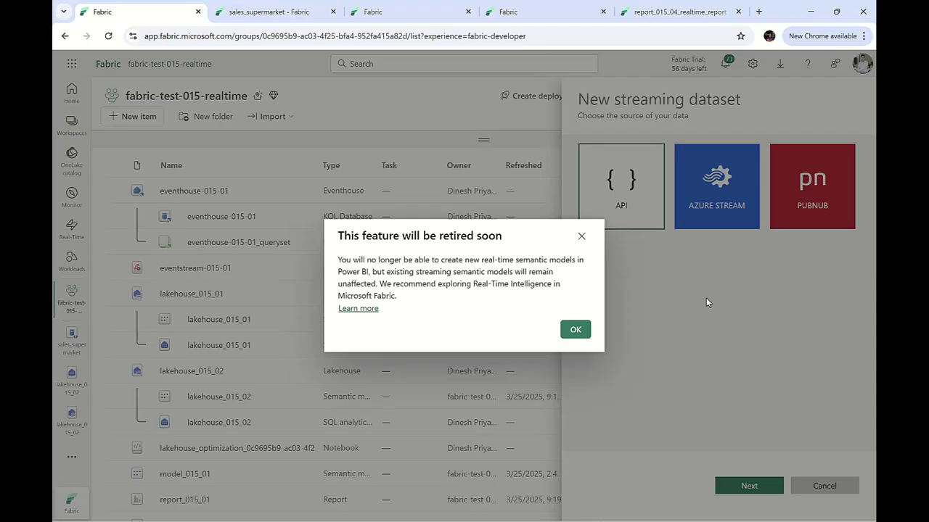
pyautogui.click(575, 329)
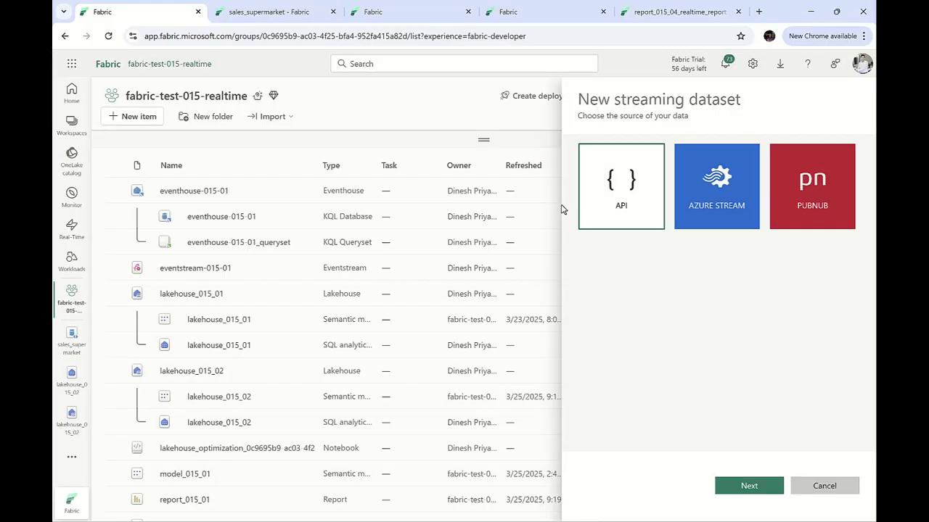
pyautogui.click(621, 206)
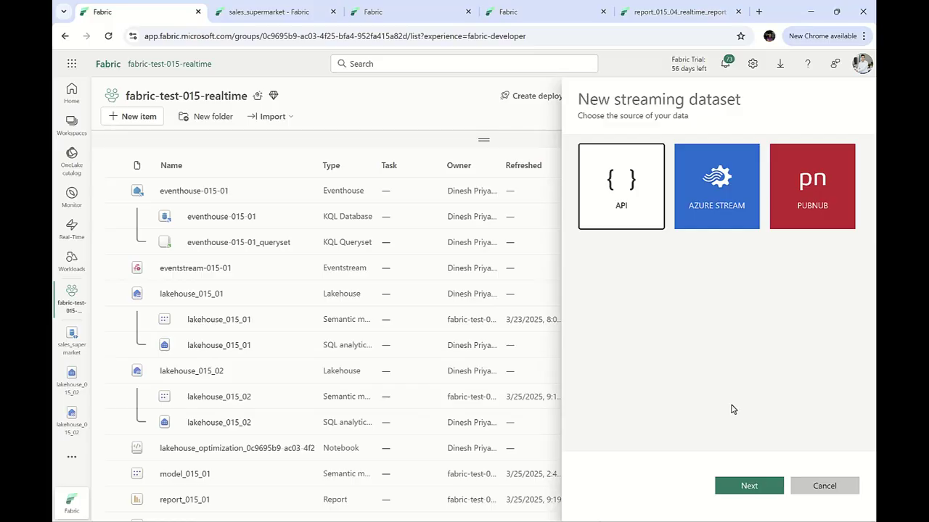
pyautogui.click(823, 486)
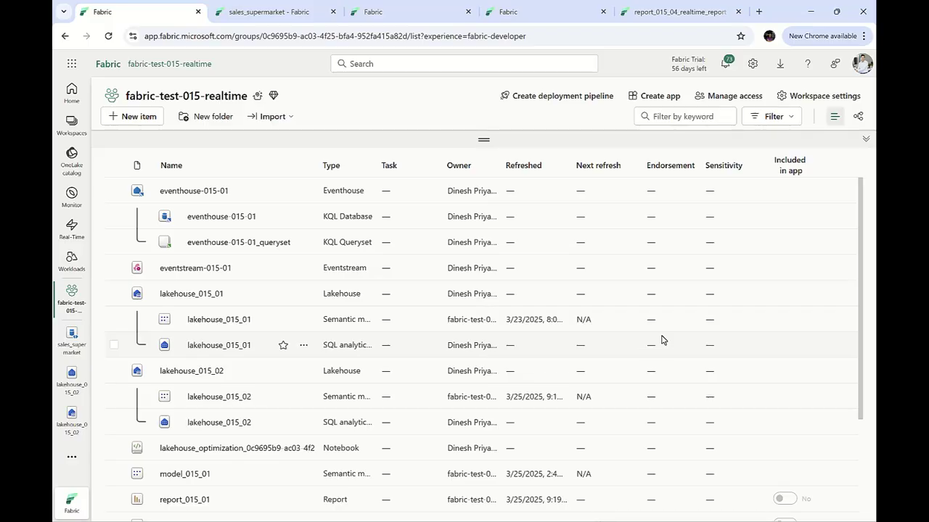
# - Open the trial capacity's details from the capacity settings of the Admin portal
pyautogui.click(751, 65)
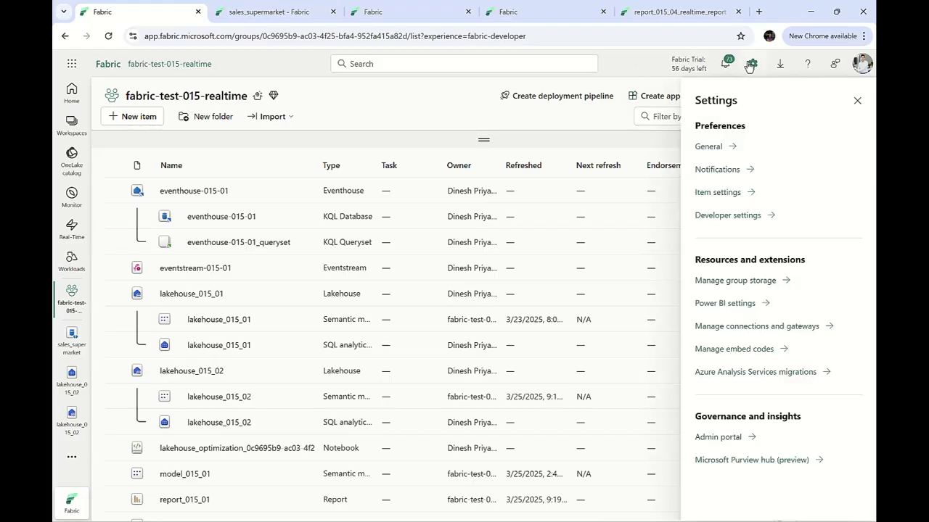
pyautogui.click(731, 438)
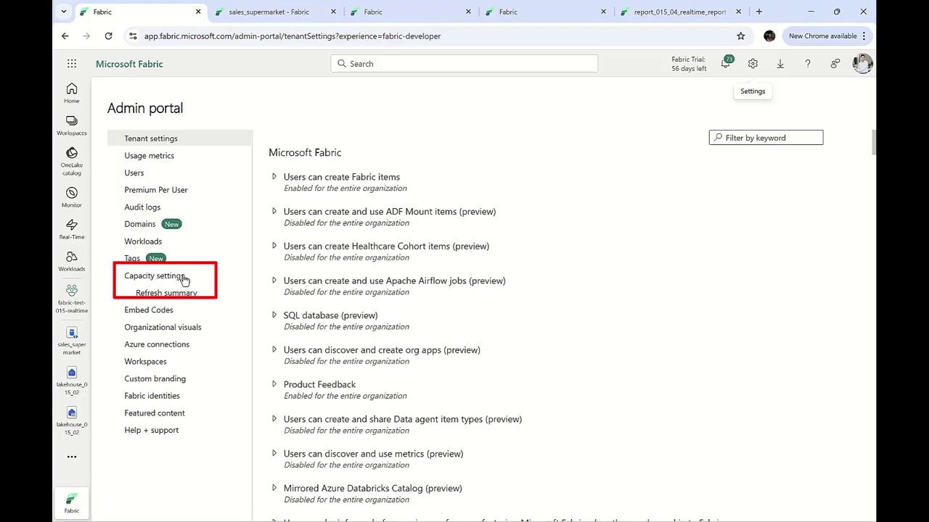
pyautogui.click(178, 281)
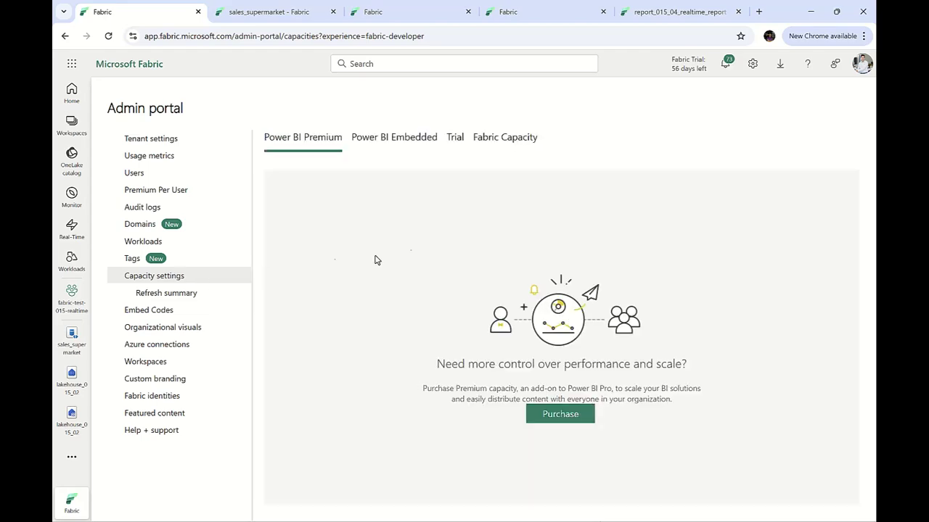
pyautogui.click(456, 140)
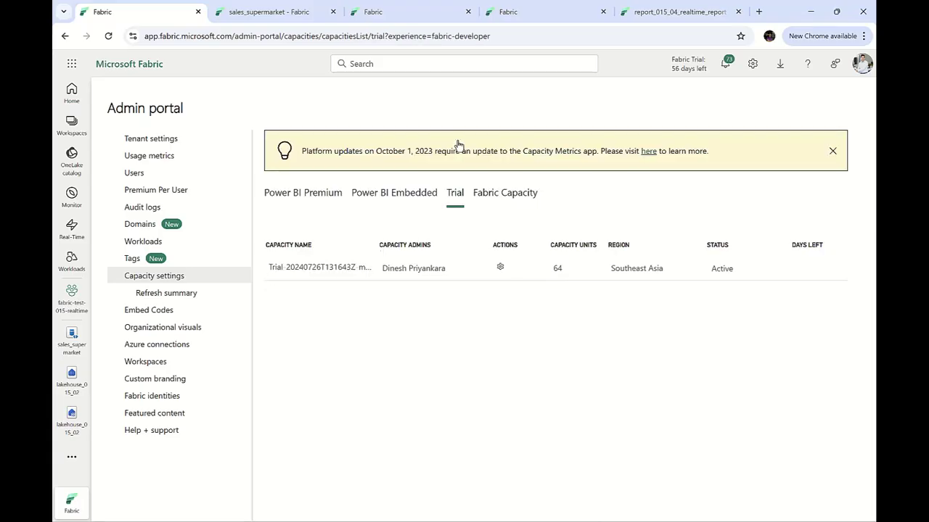
pyautogui.click(324, 268)
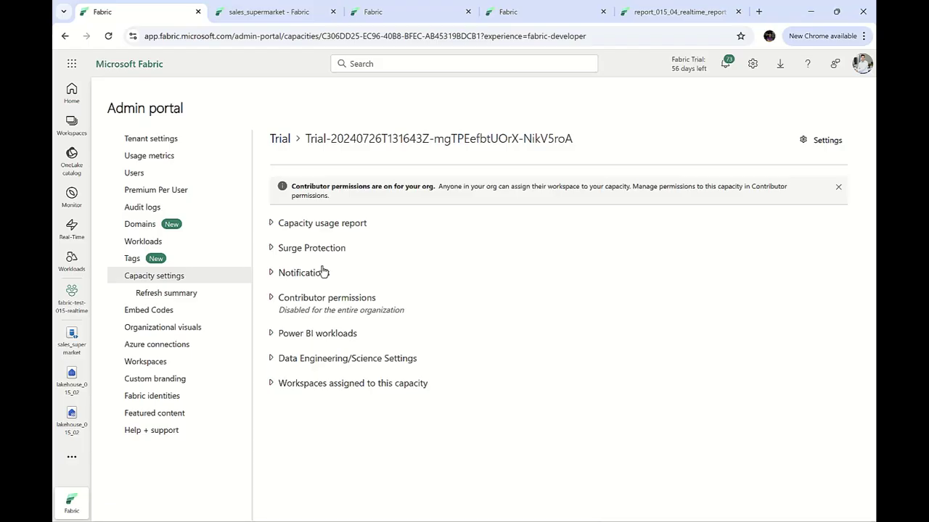
# - Expand the capacity's Power BI workloads and review the automatic page refresh and change detection measure settings
pyautogui.click(271, 335)
pyautogui.scroll(-5, 457, 364)
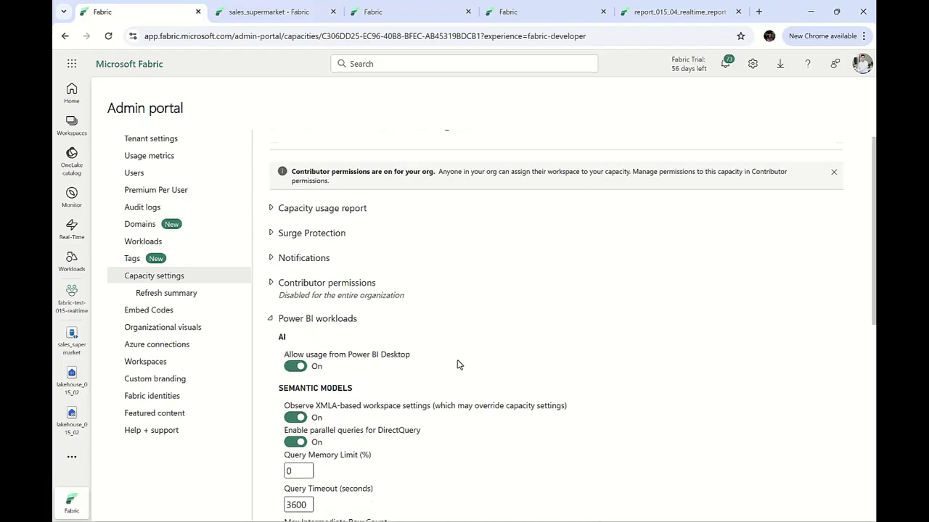
pyautogui.scroll(1, 457, 364)
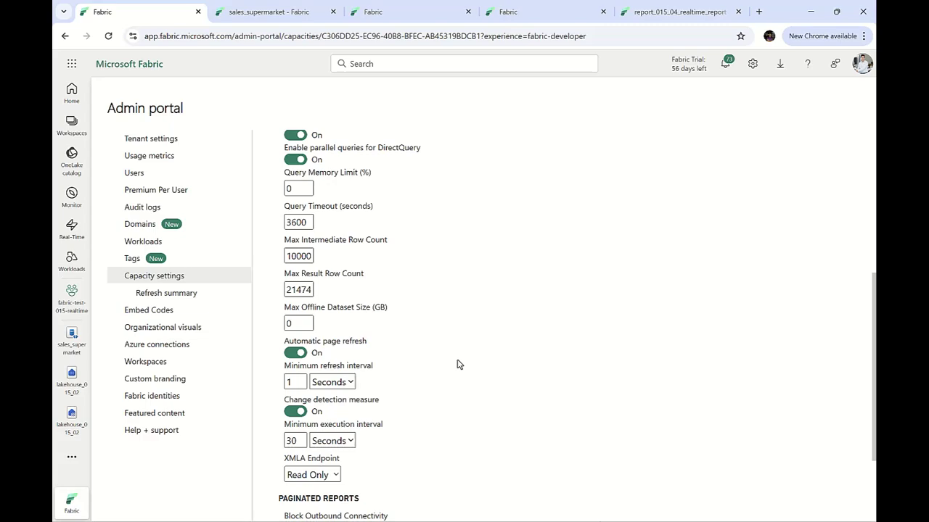
# - Switch to the sales_supermarket mirrored database, refresh its replication monitor and review the replicated rows and last completion of every table
pyautogui.hotkey('ctrl', 'Tab')
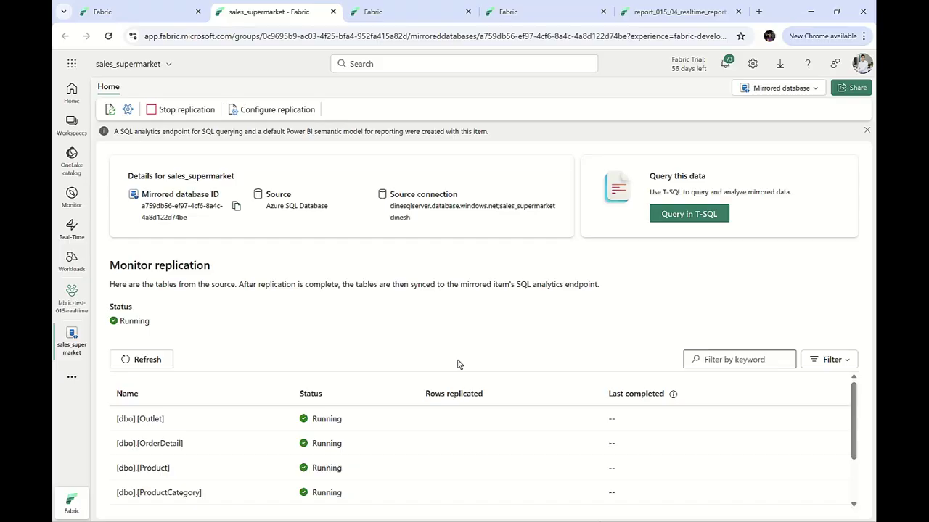
pyautogui.scroll(-2, 437, 446)
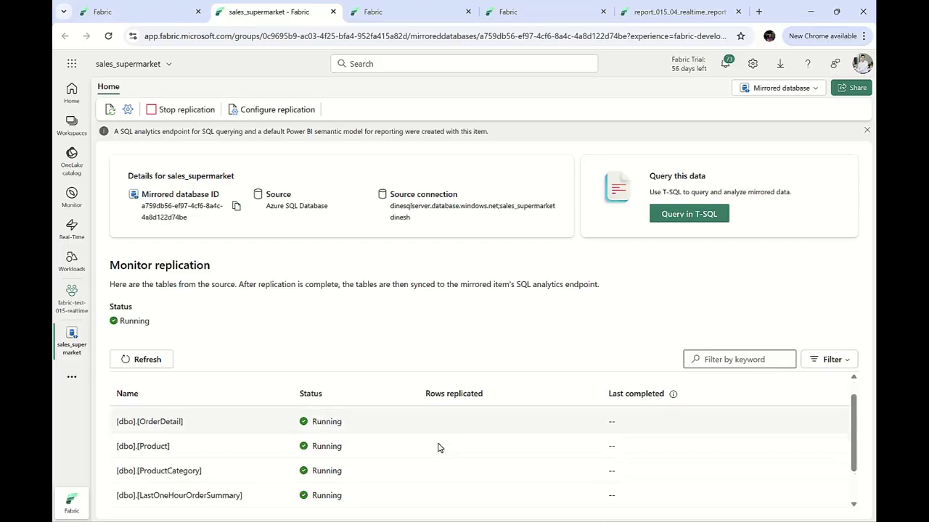
pyautogui.scroll(2, 438, 447)
pyautogui.scroll(-2, 438, 447)
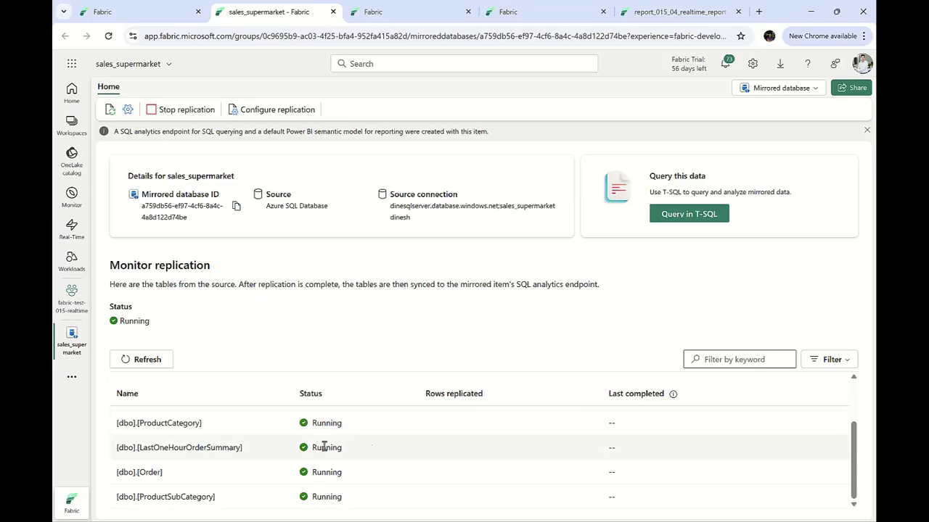
pyautogui.scroll(2, 308, 448)
pyautogui.scroll(-2, 153, 472)
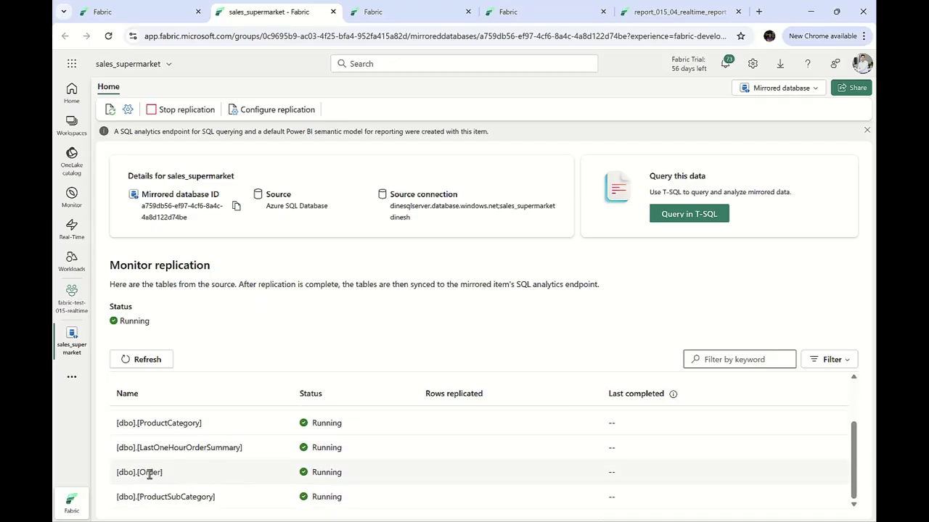
pyautogui.scroll(1, 180, 468)
pyautogui.scroll(1, 180, 468)
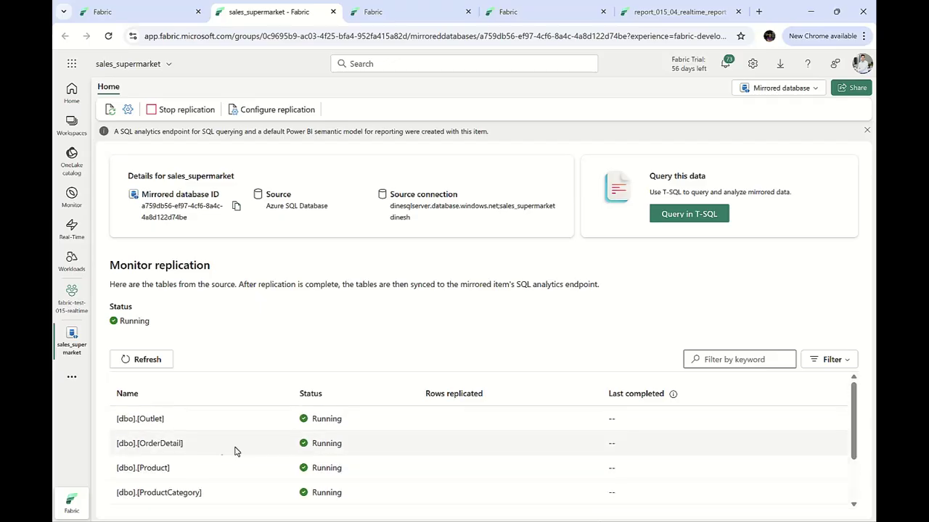
pyautogui.click(161, 361)
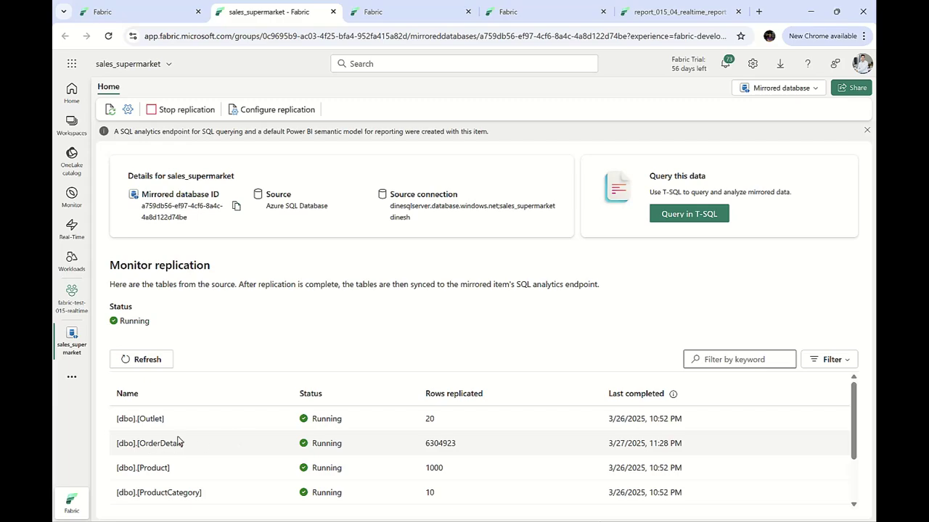
pyautogui.scroll(-3, 222, 466)
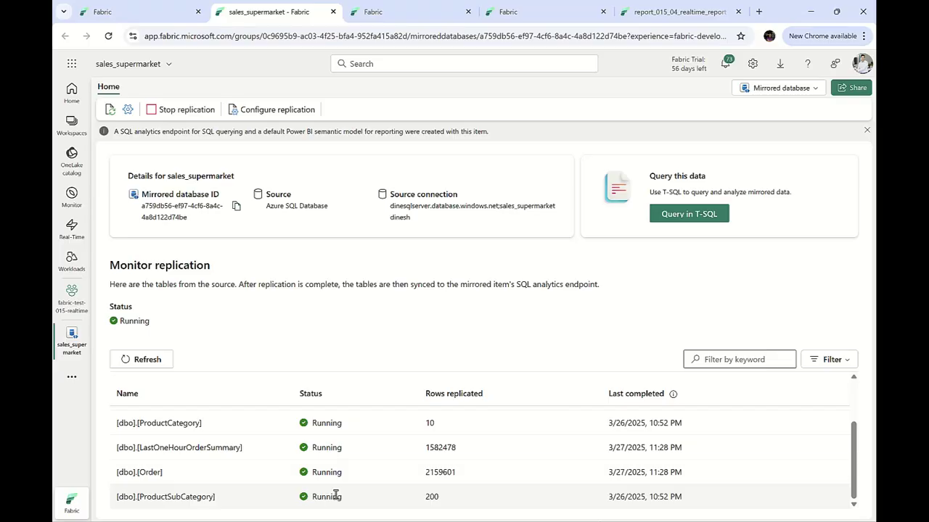
# - Switch to the model_015_01 semantic model and view the formulas of the Order table's NofOrders and NofOrdersInLast5Minutes measures
pyautogui.hotkey('ctrl', 'Tab')
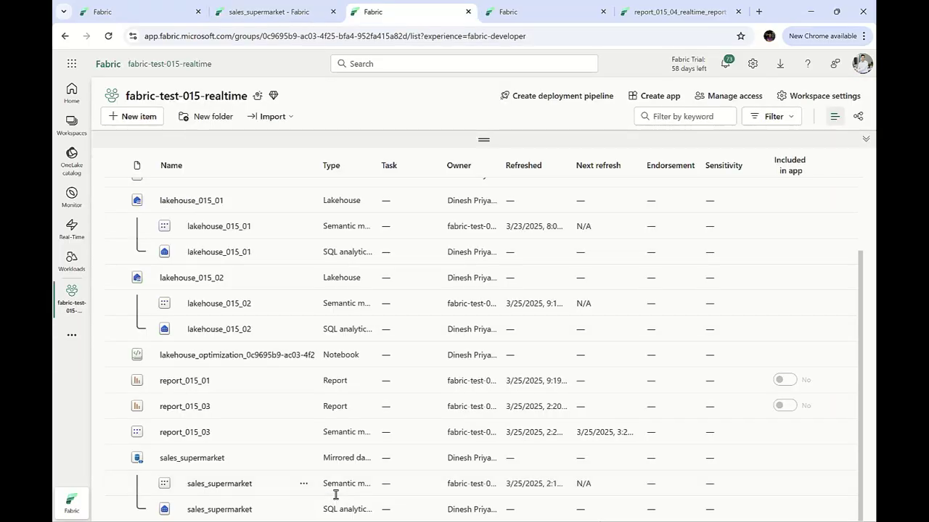
pyautogui.hotkey('ctrl', 'Tab')
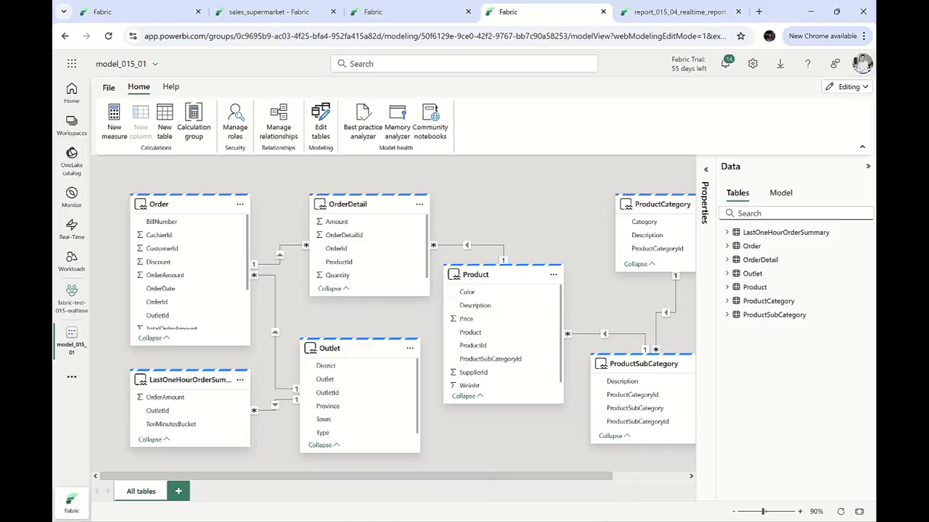
pyautogui.click(727, 246)
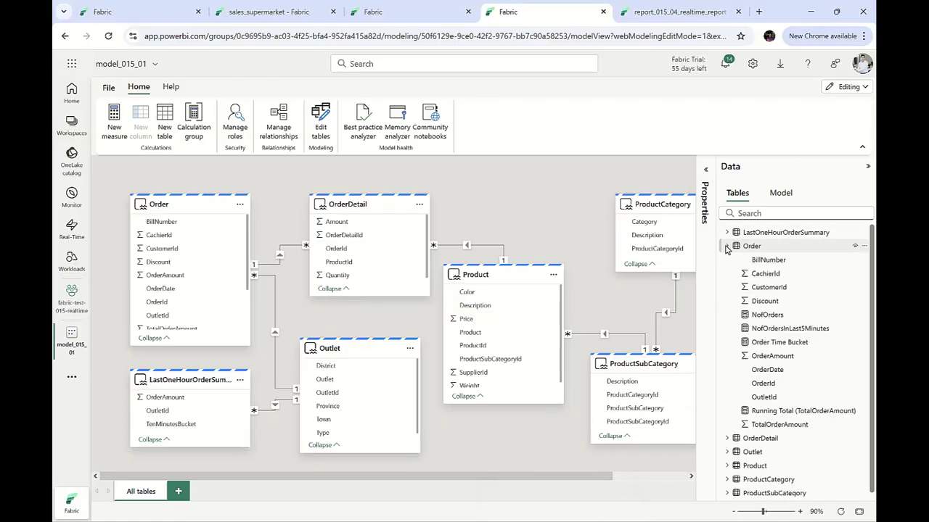
pyautogui.click(765, 317)
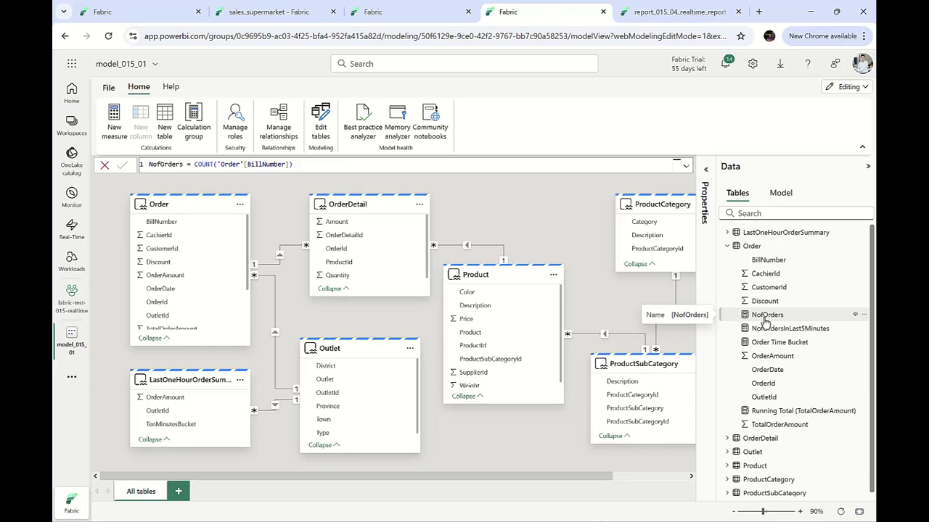
pyautogui.click(763, 319)
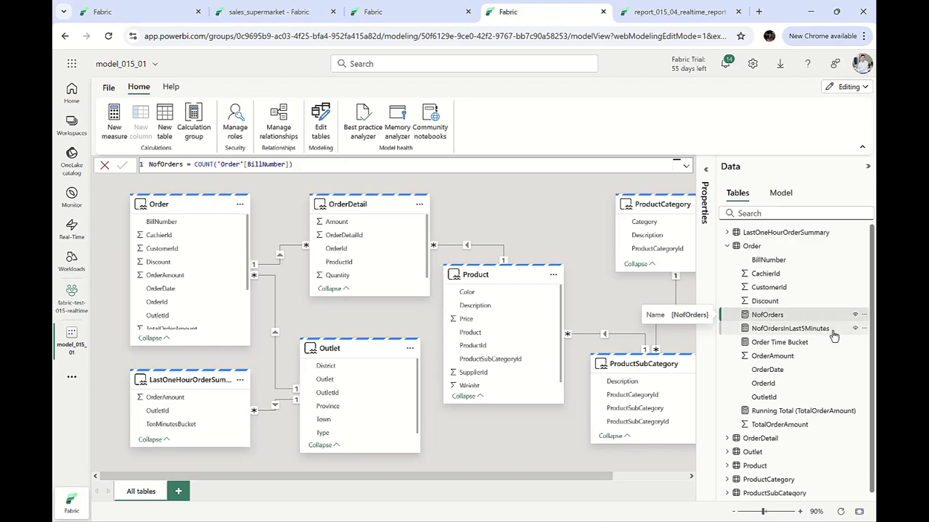
pyautogui.click(805, 333)
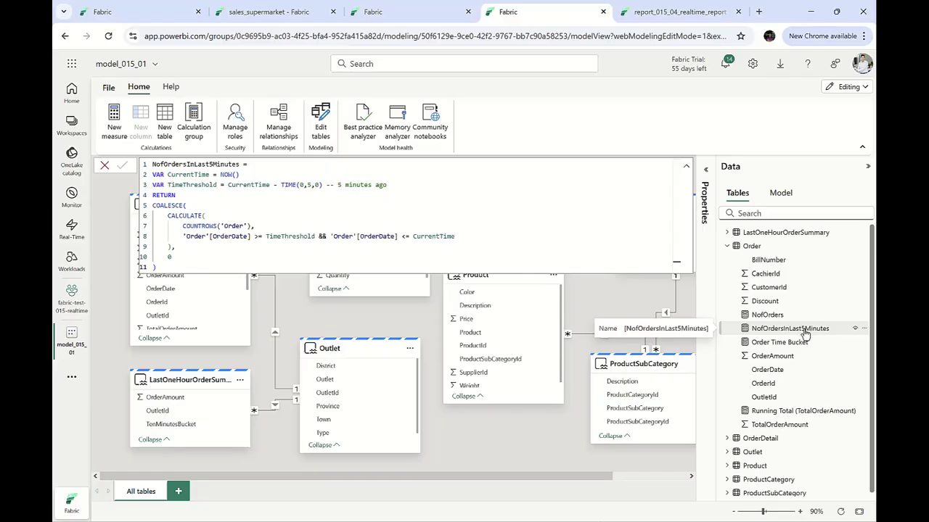
# - Open report_015_04_realtime_report for editing and inspect which Order field feeds the "Orders placed in last 5 Minutes" card
pyautogui.hotkey('ctrl', 'Tab')
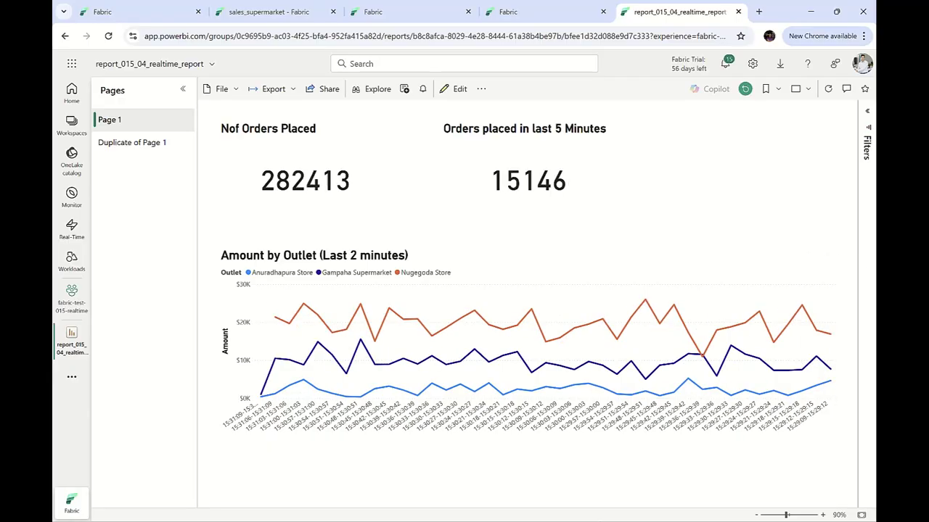
pyautogui.click(454, 91)
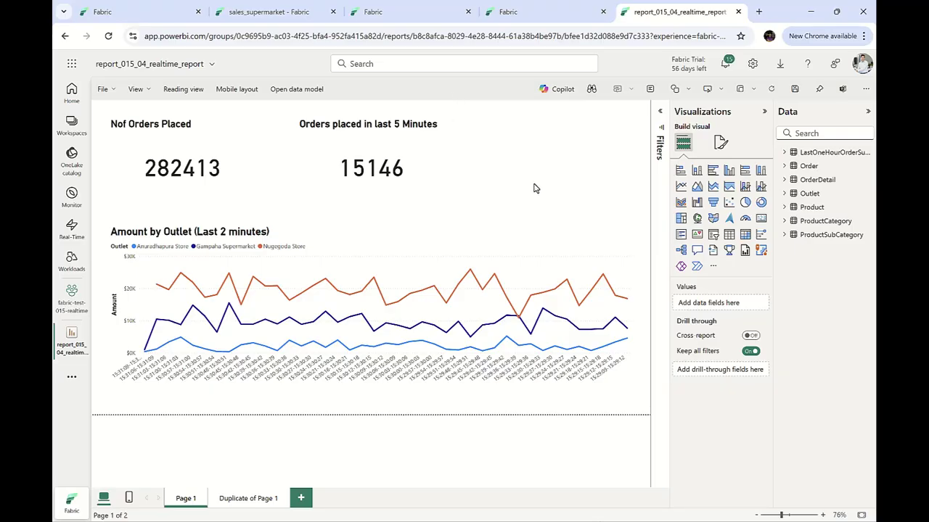
pyautogui.click(398, 153)
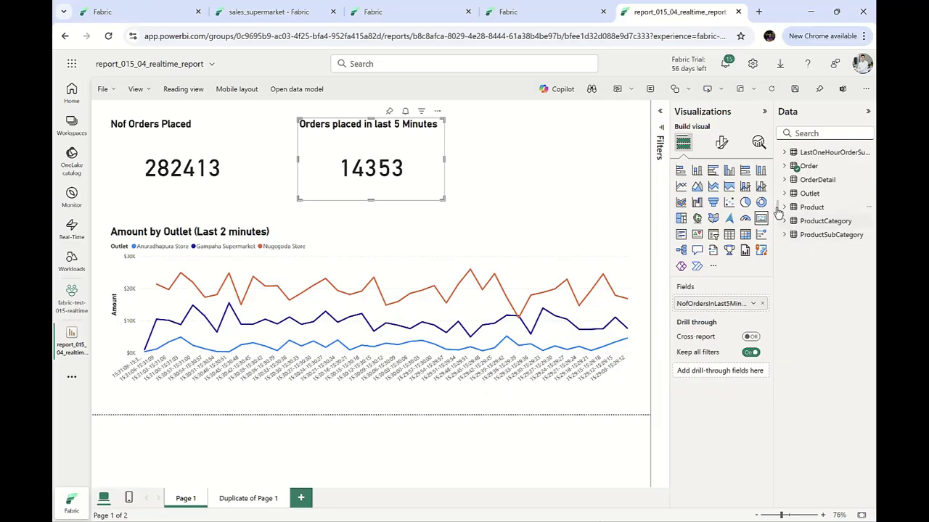
pyautogui.click(784, 167)
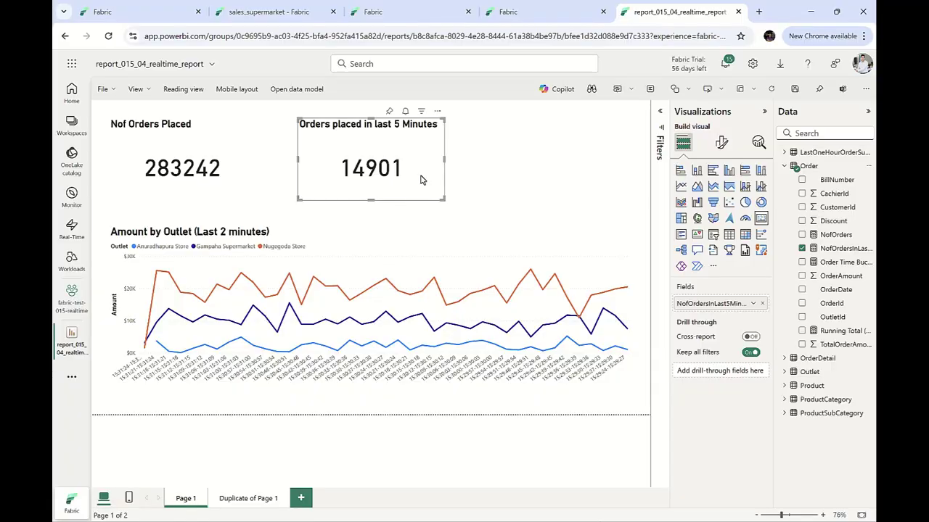
pyautogui.click(543, 162)
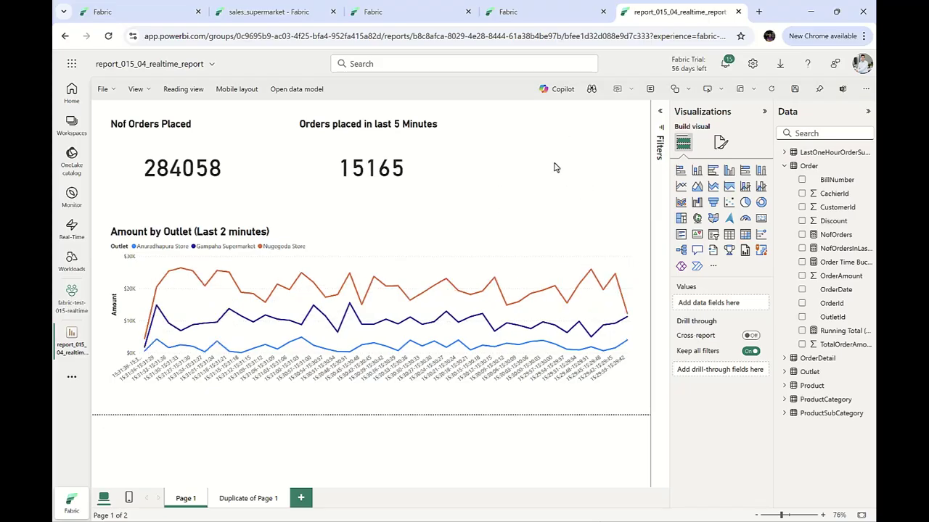
# - Review the report page's refresh settings and available refresh types, keeping Auto page refresh, and return to reading view
pyautogui.click(720, 142)
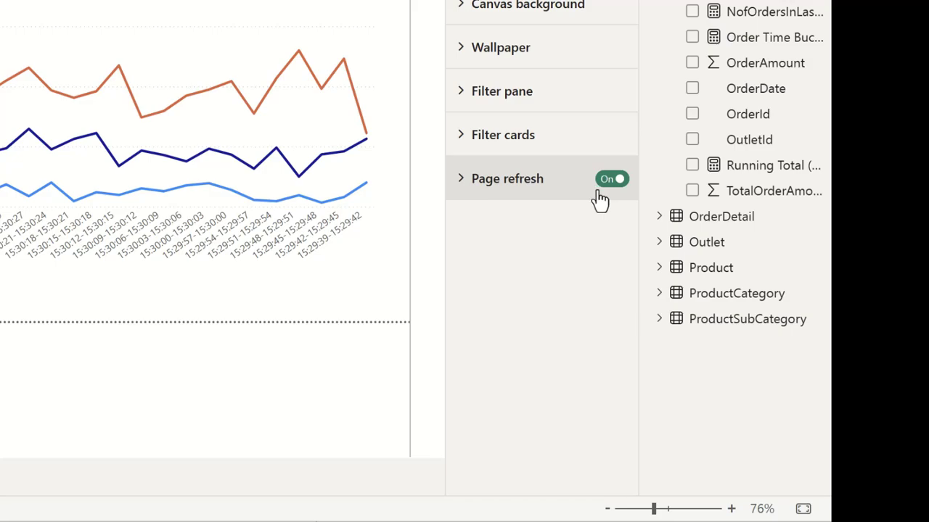
pyautogui.click(461, 190)
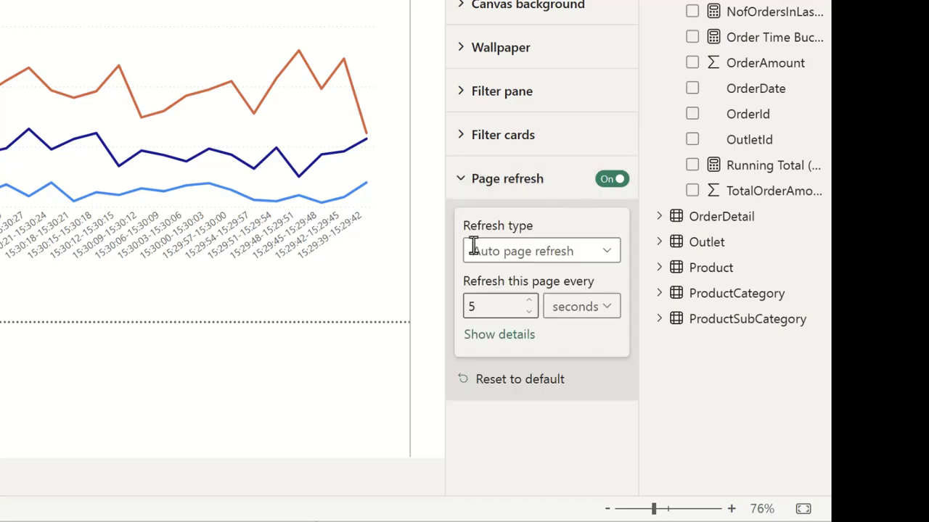
pyautogui.click(606, 252)
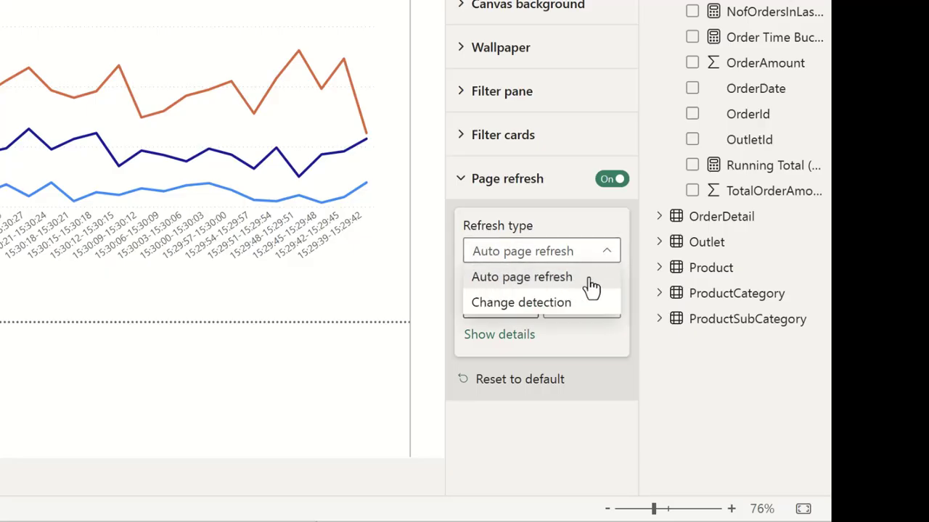
pyautogui.click(576, 251)
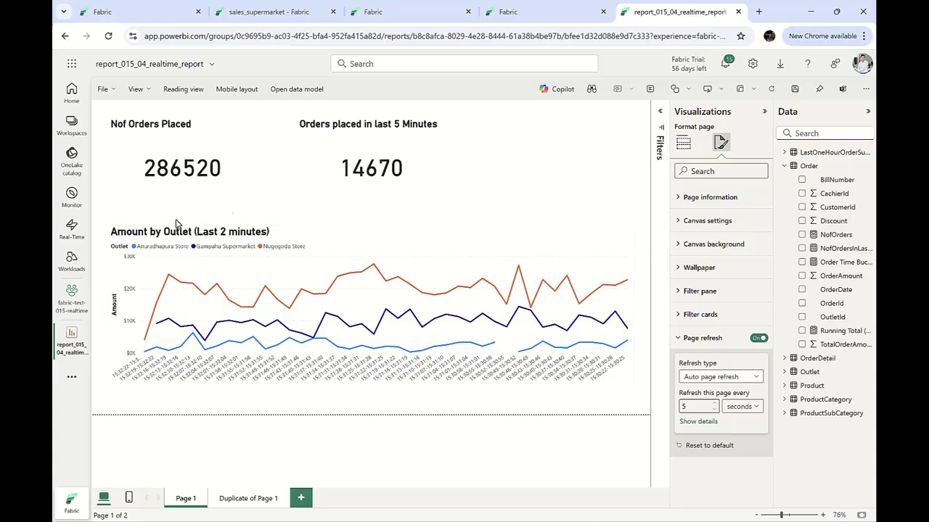
pyautogui.click(183, 90)
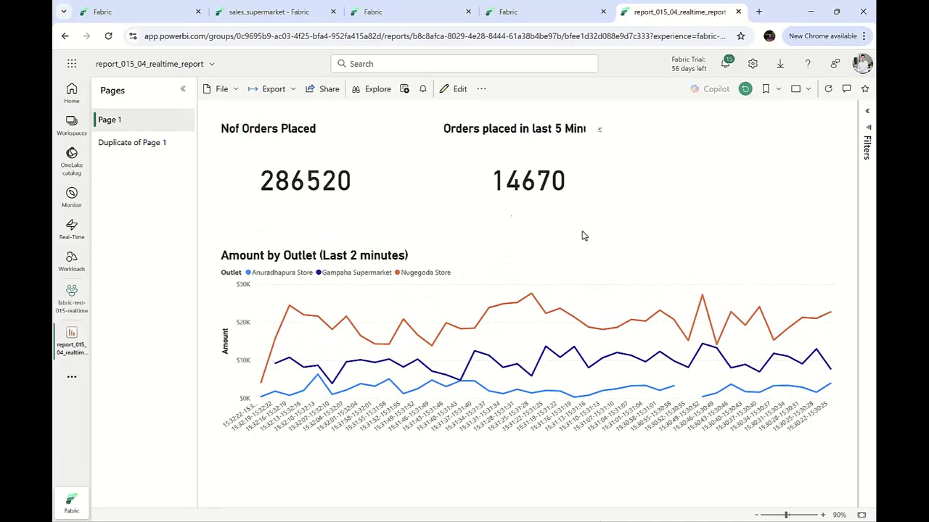